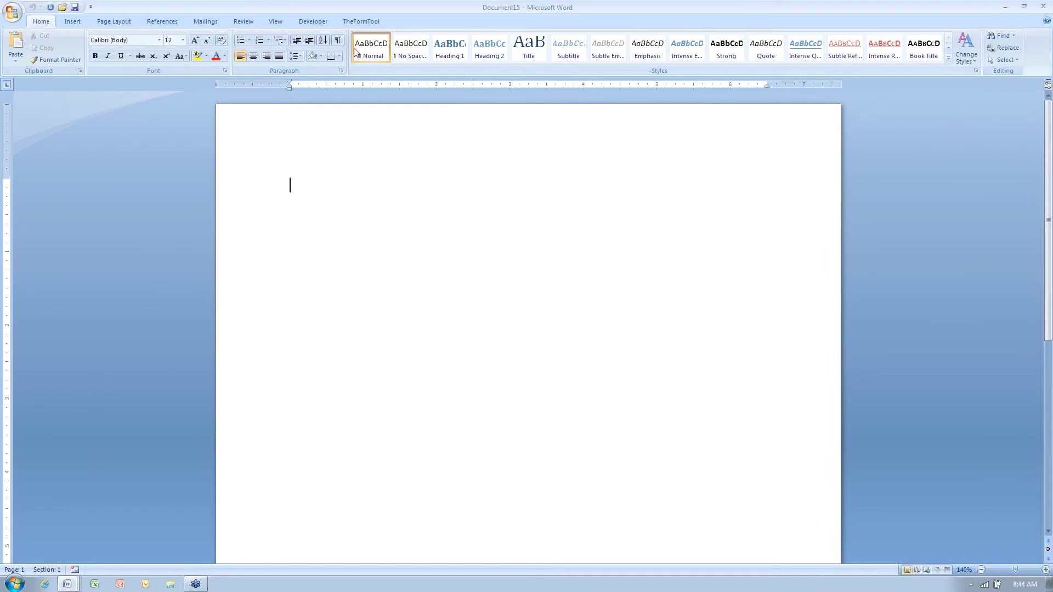
Insert a TheFormTool question table with label Citizen and question 'Is the applicant a citizen?'.
left_click(362, 22)
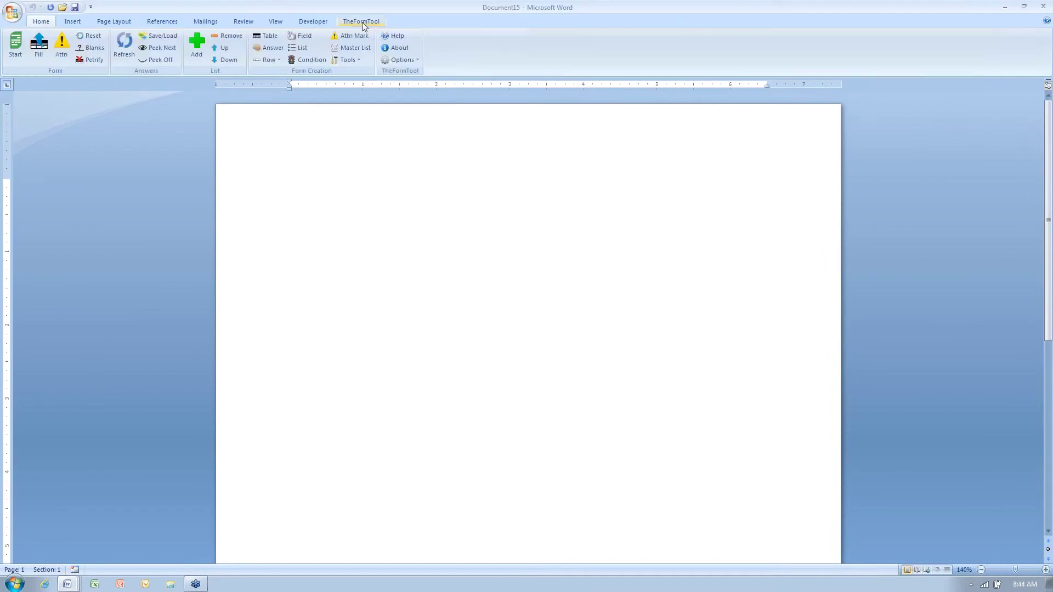
left_click(270, 37)
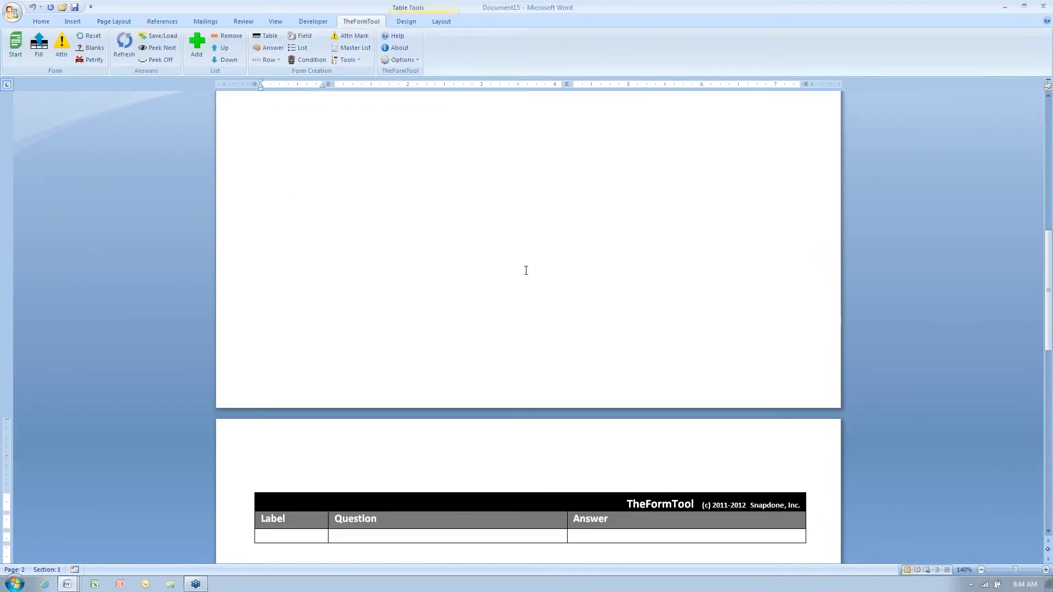
type("Citizen")
key("Tab")
type("Is the applicant")
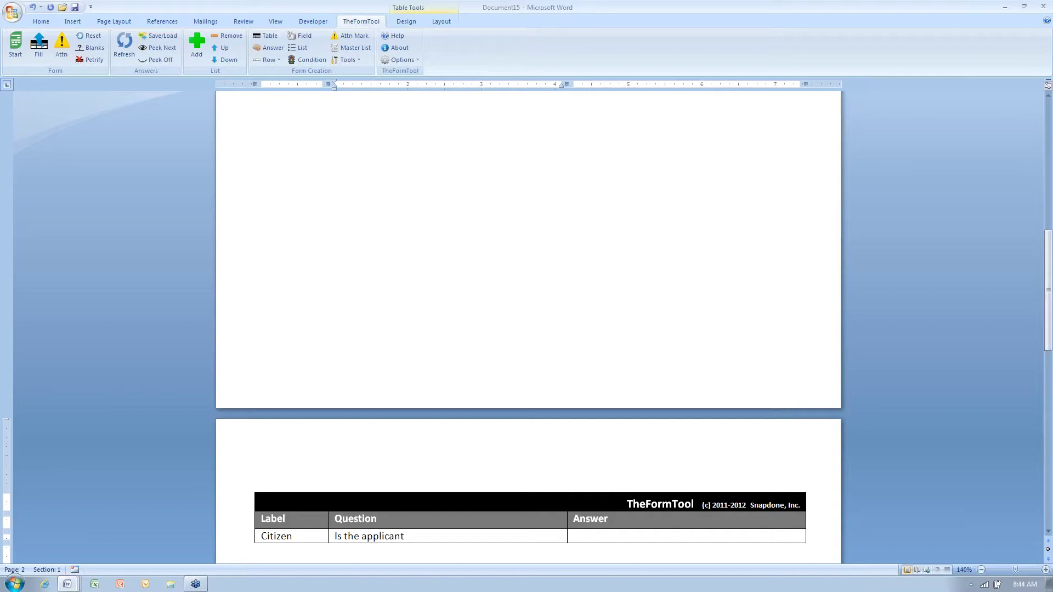
type(" a citizen?")
key("Tab")
Set the Citizen question's answer type to Yes / No.
left_click(262, 51)
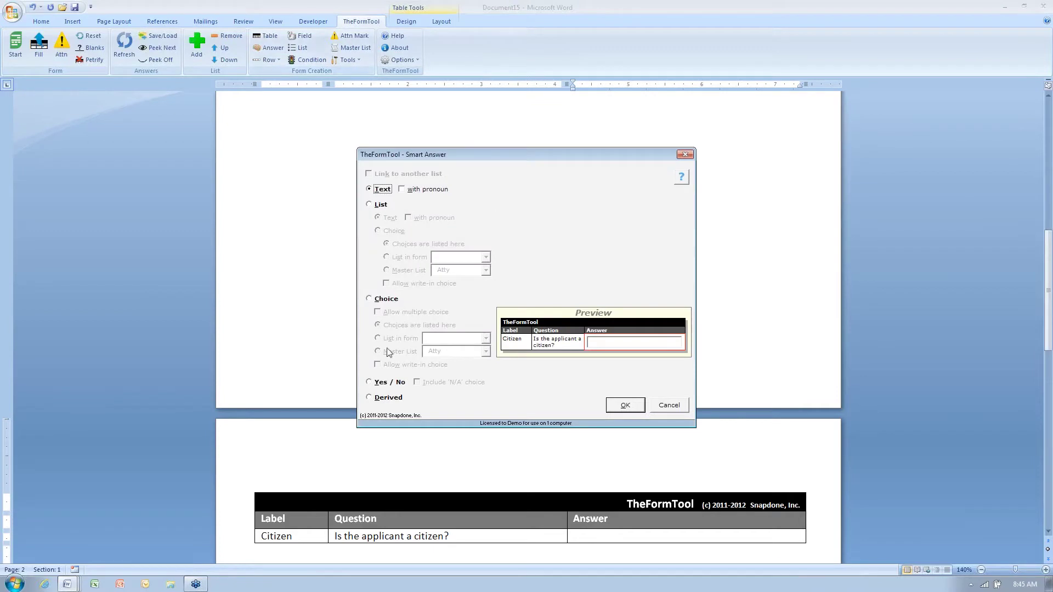
left_click(387, 382)
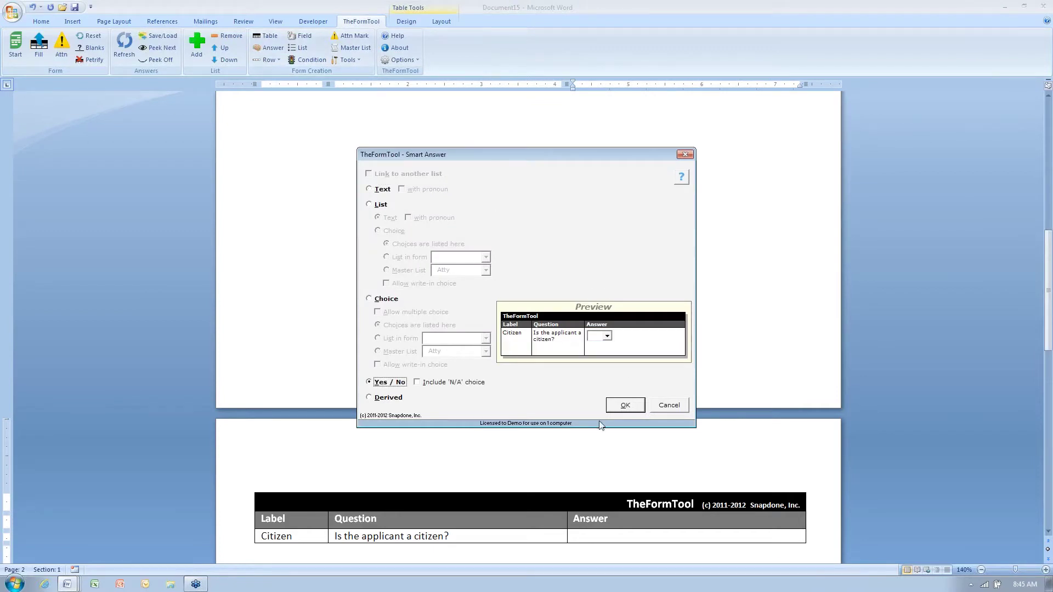
left_click(631, 410)
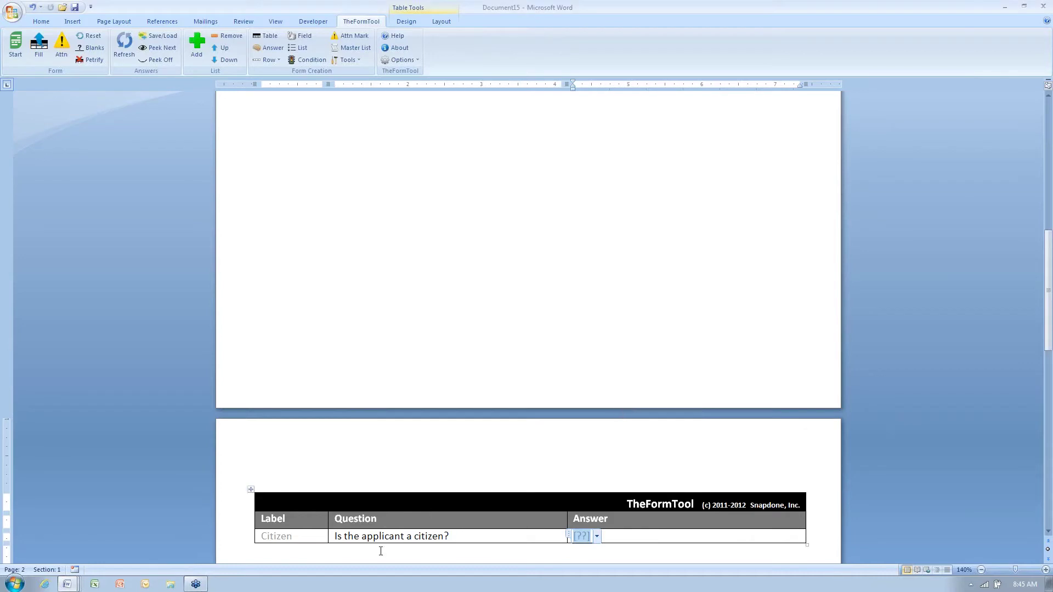
Add a row below Citizen labelled Spouse with the question 'Name of spouse?'.
left_click(364, 541)
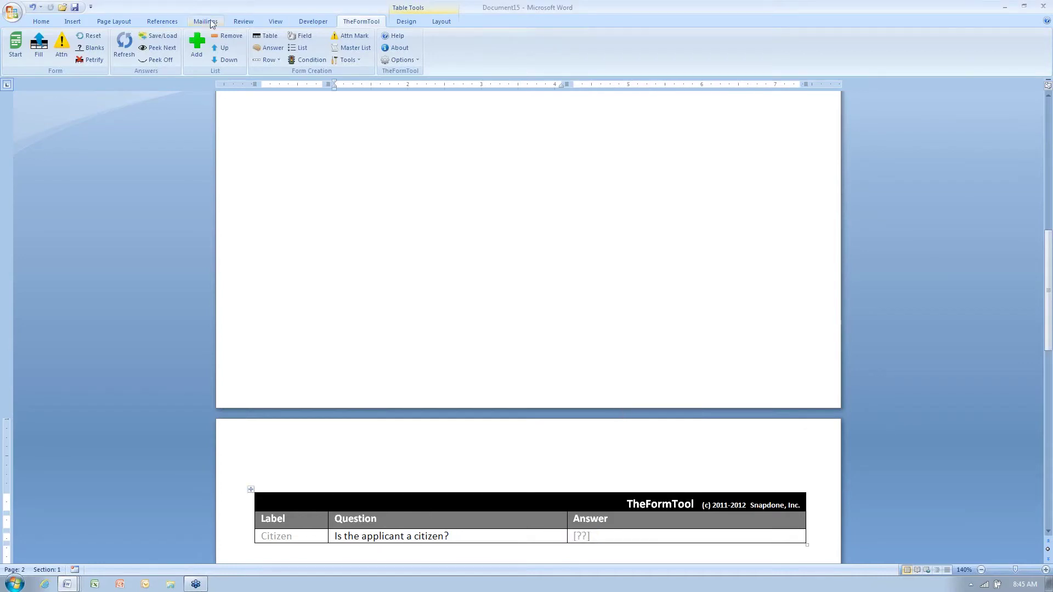
left_click(196, 55)
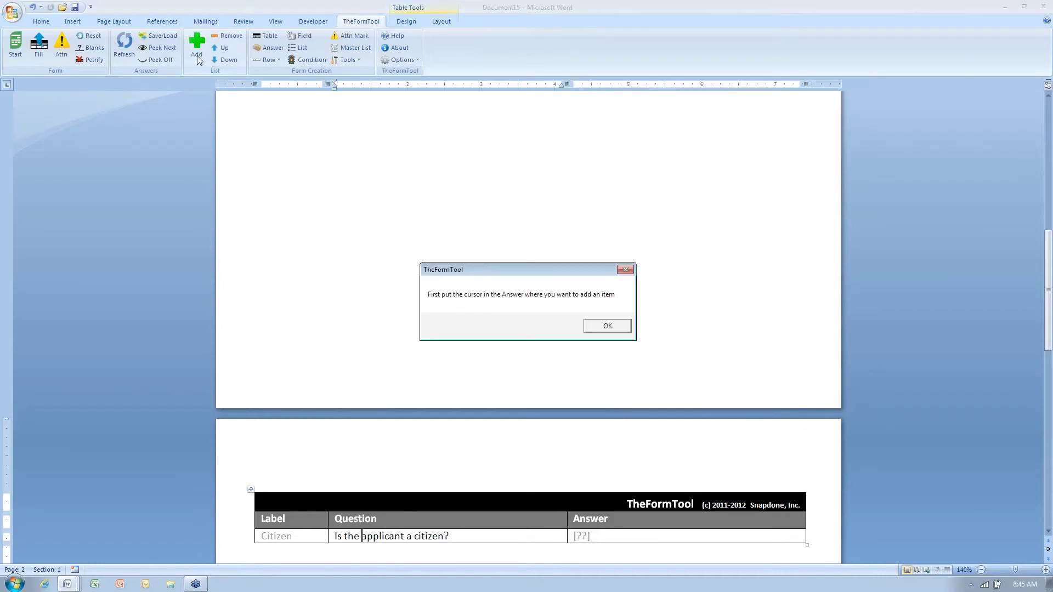
left_click(612, 328)
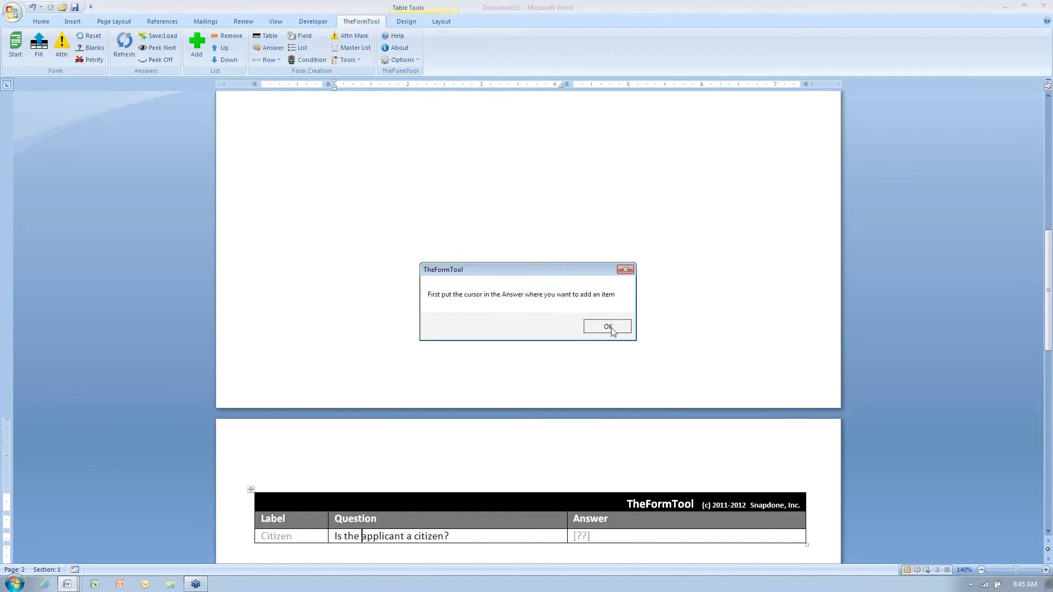
left_click(267, 60)
left_click(281, 72)
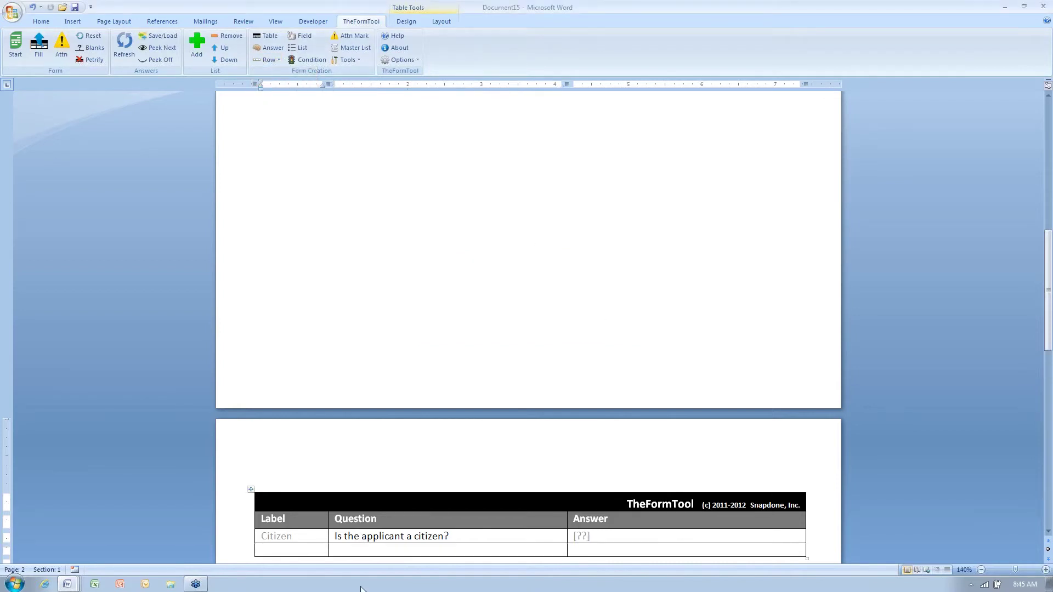
scroll(440, 534, "down", 1)
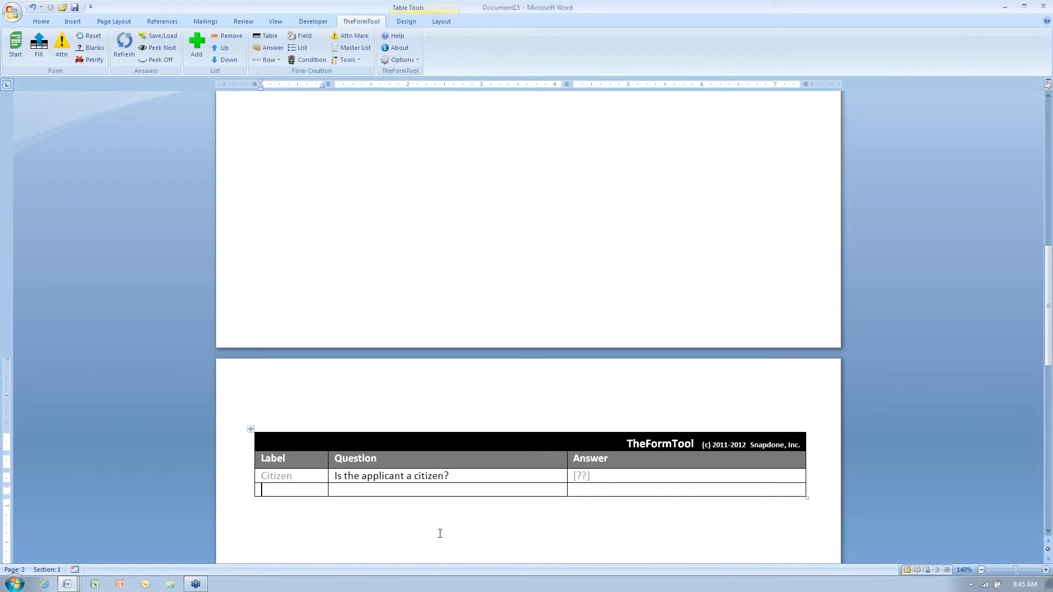
type("Spouse")
key("Tab")
type("Name of spouse?")
key("Tab")
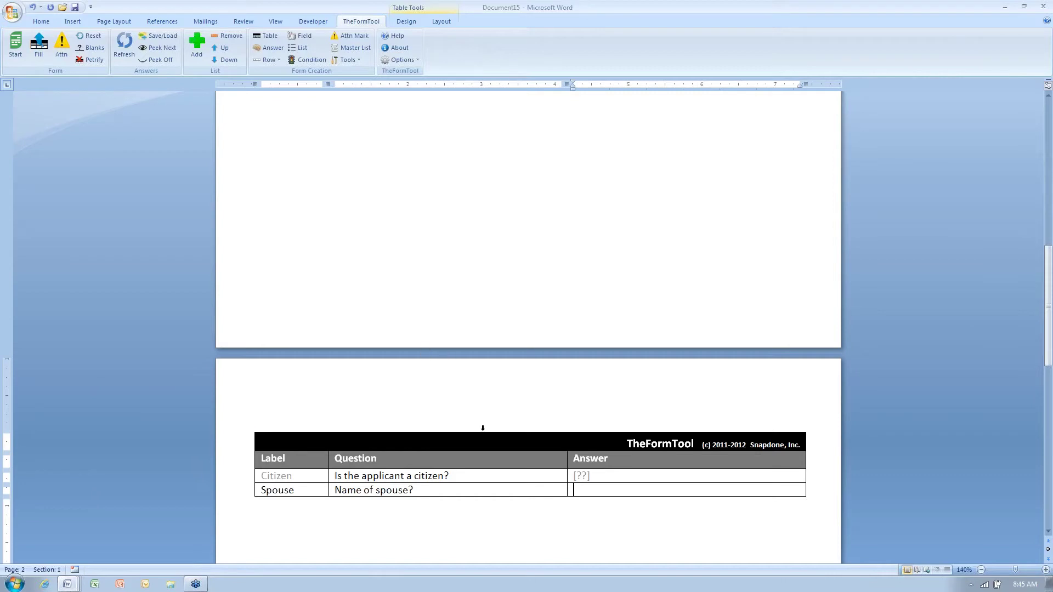
key("ctrl+Home")
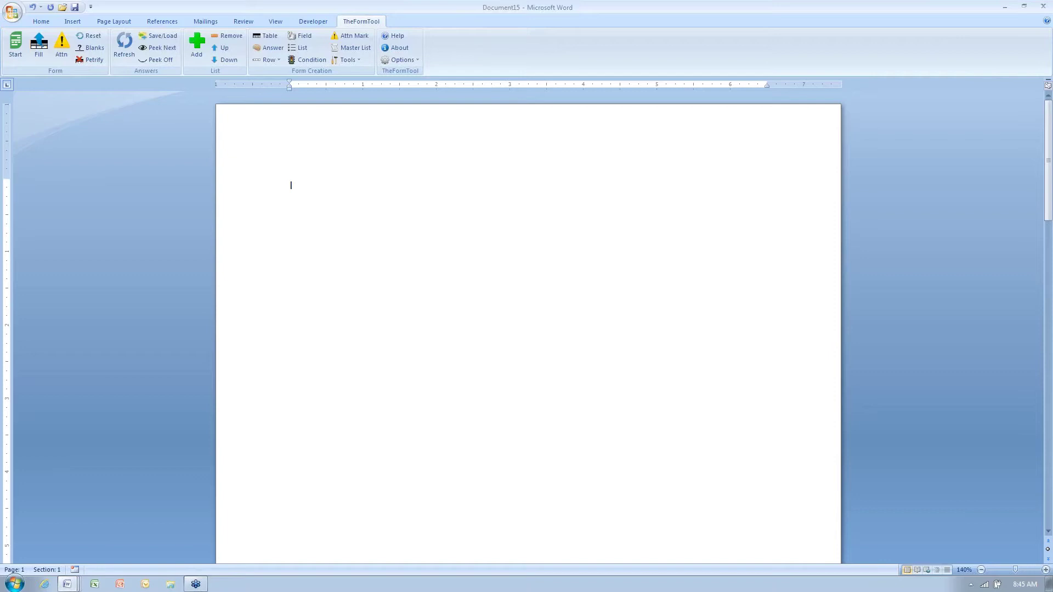
Write the sentence 'My spouse is/is not a U.S. citizen' at the top of page 1.
type("I am/am not a U.S. citizen")
left_click(290, 186)
type("My spouse")
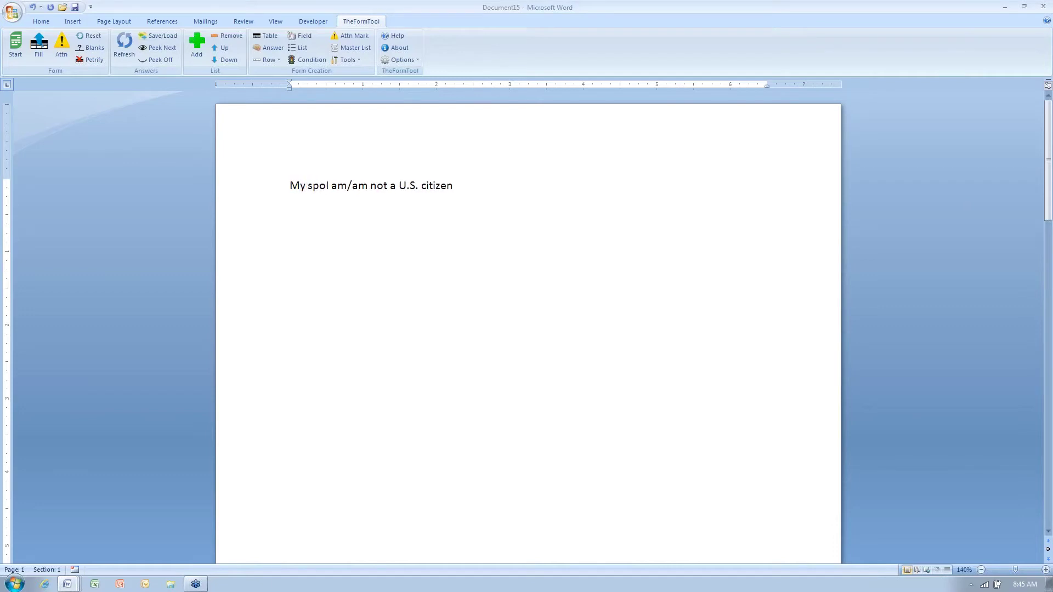
key("Delete")
type("is")
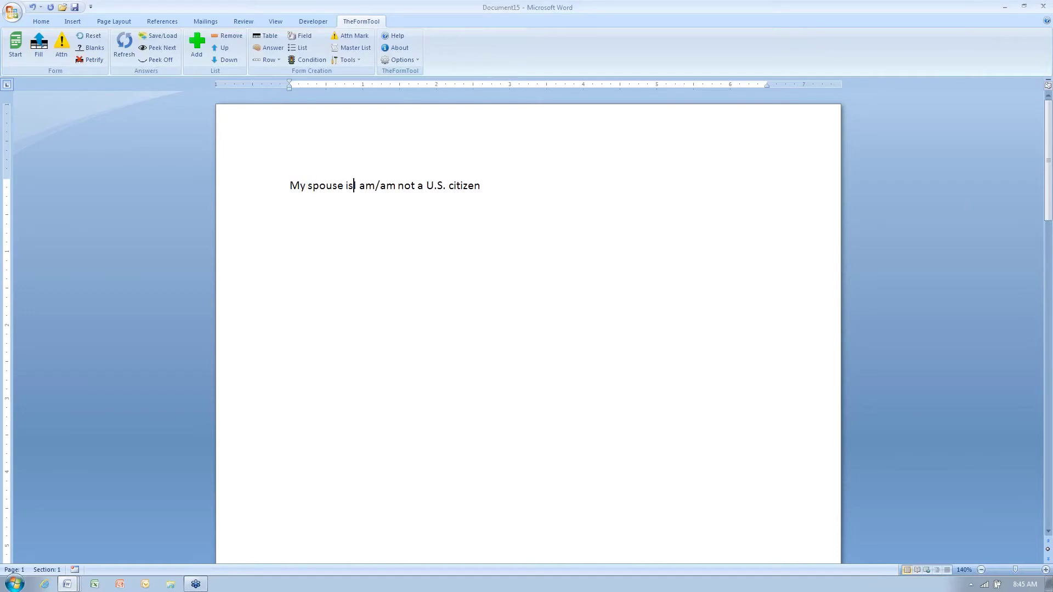
type("/is not I am/am not")
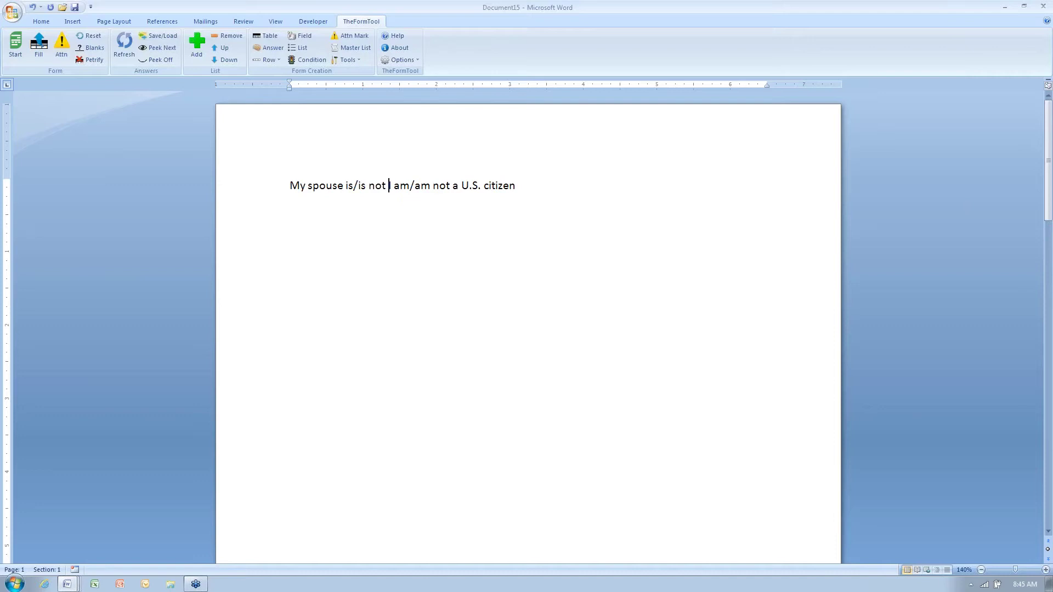
key("ctrl+shift+Right")
key("ctrl+shift+Right")
key("ctrl+shift+Right")
key("ctrl+shift+Right")
key("ctrl+shift+Right")
key("ctrl+shift+Right")
key("ctrl+shift+Left")
key("Delete")
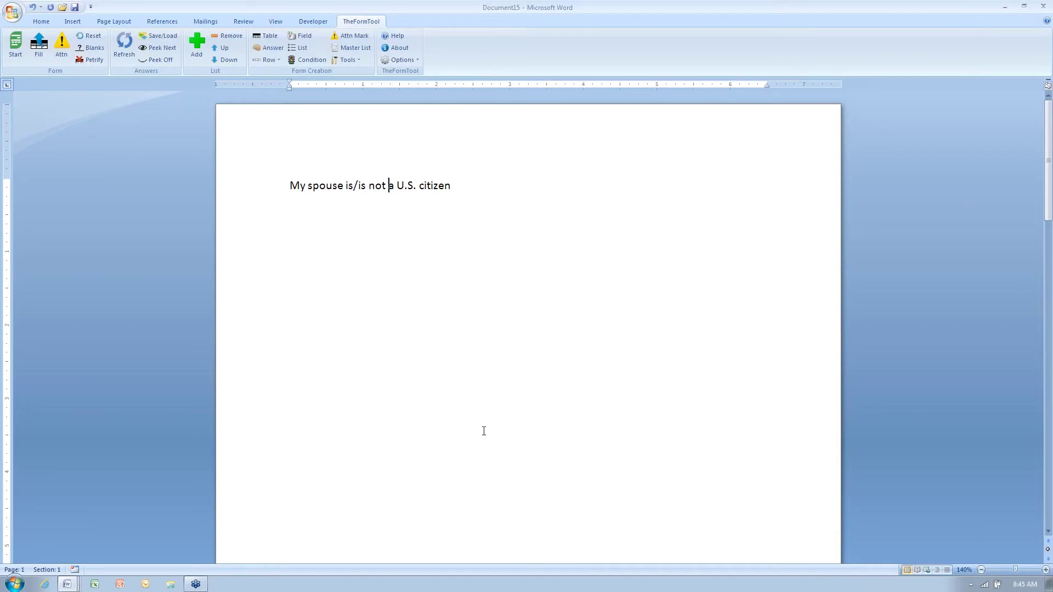
scroll(443, 448, "down", 10)
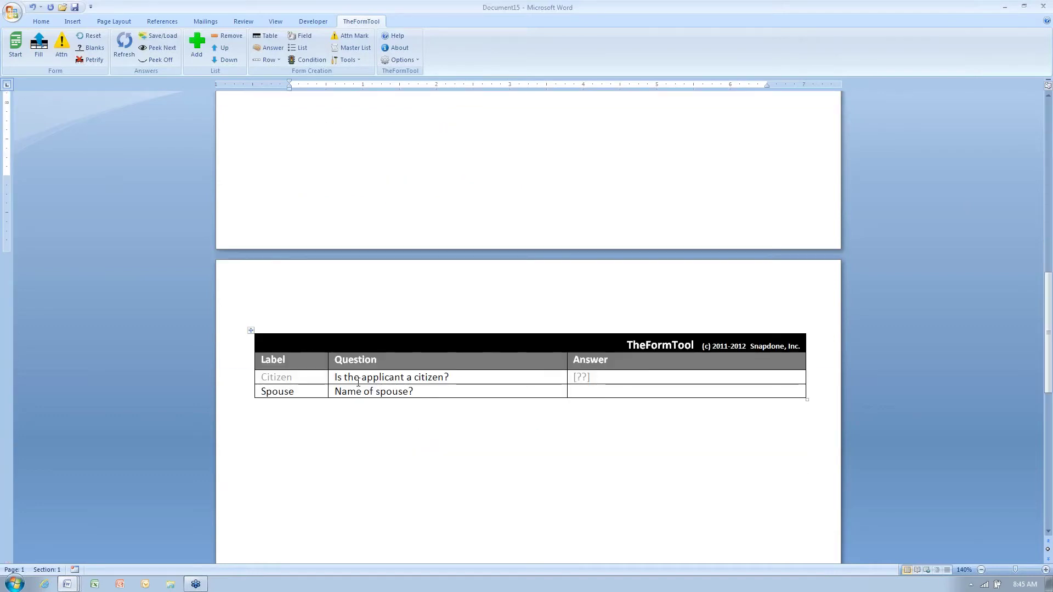
Change 'applicant' to 'spouse' in the Citizen question.
left_click(391, 377)
key("ctrl+shift+Right")
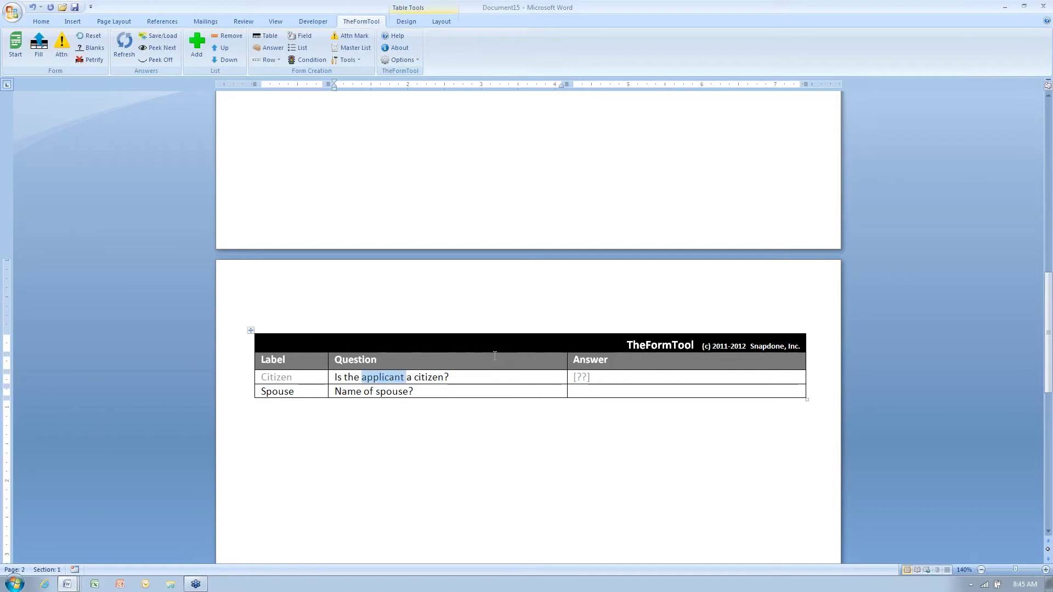
key("shift+Left")
type("spouse")
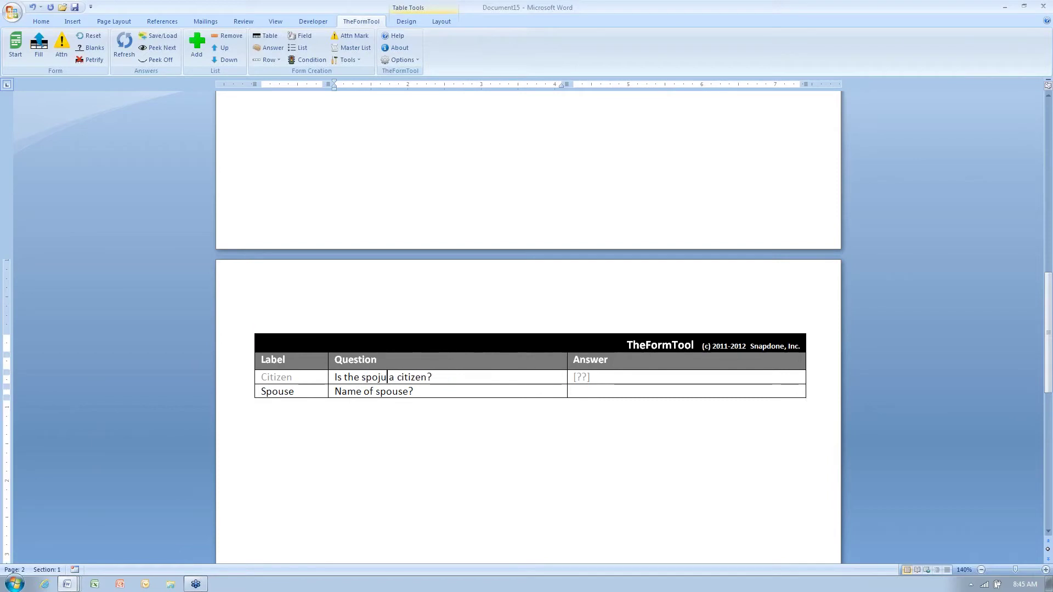
key("BackSpace")
key("BackSpace")
type("n")
key("BackSpace")
type("se")
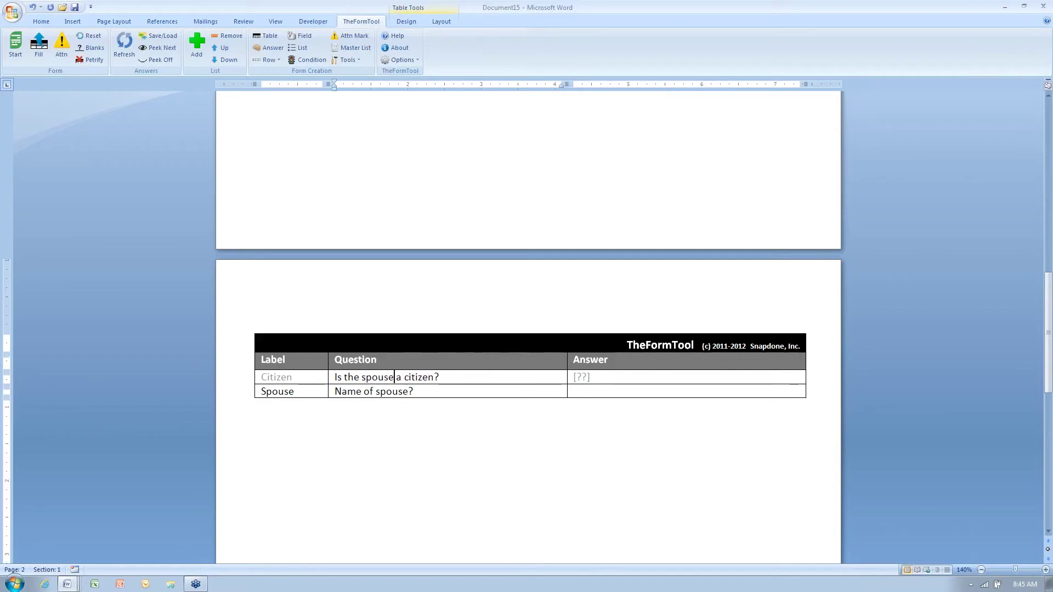
key("ctrl+Home")
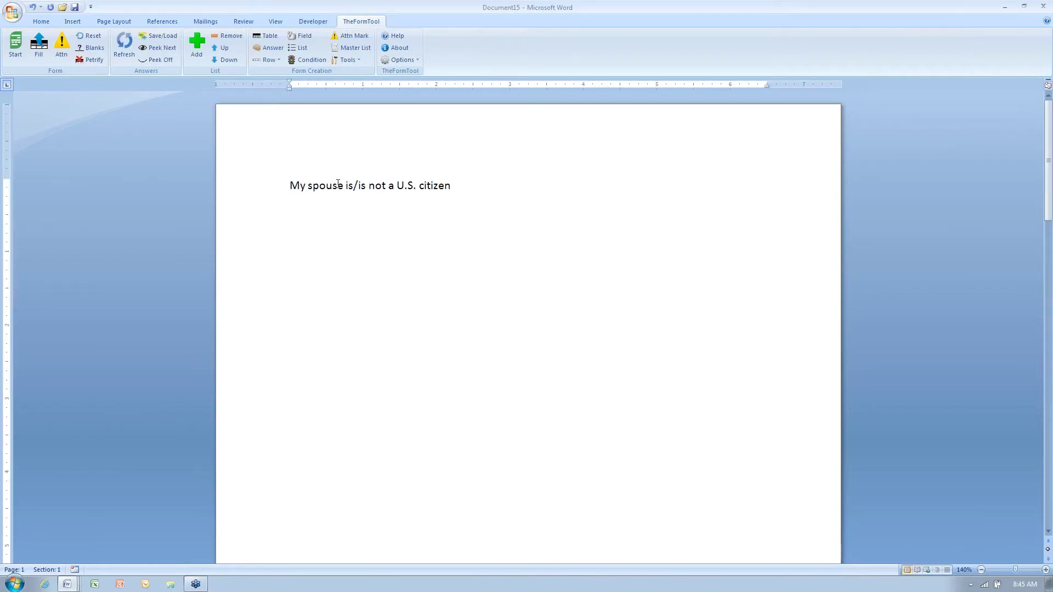
After 'My spouse,' insert the Spouse field followed by a comma.
left_click_drag(338, 184, 341, 185)
key("Right")
type(",")
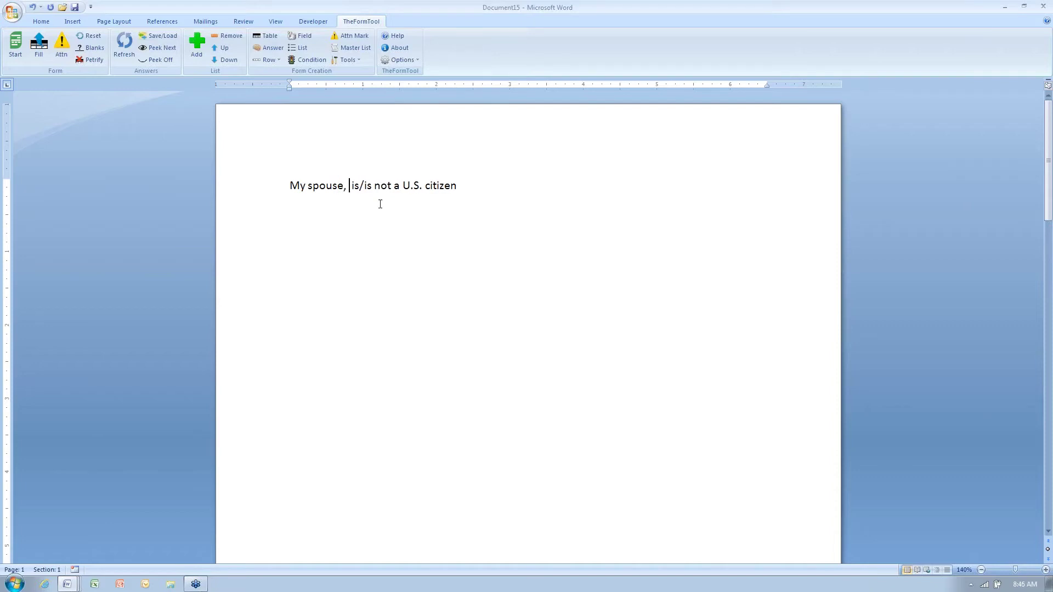
left_click(302, 36)
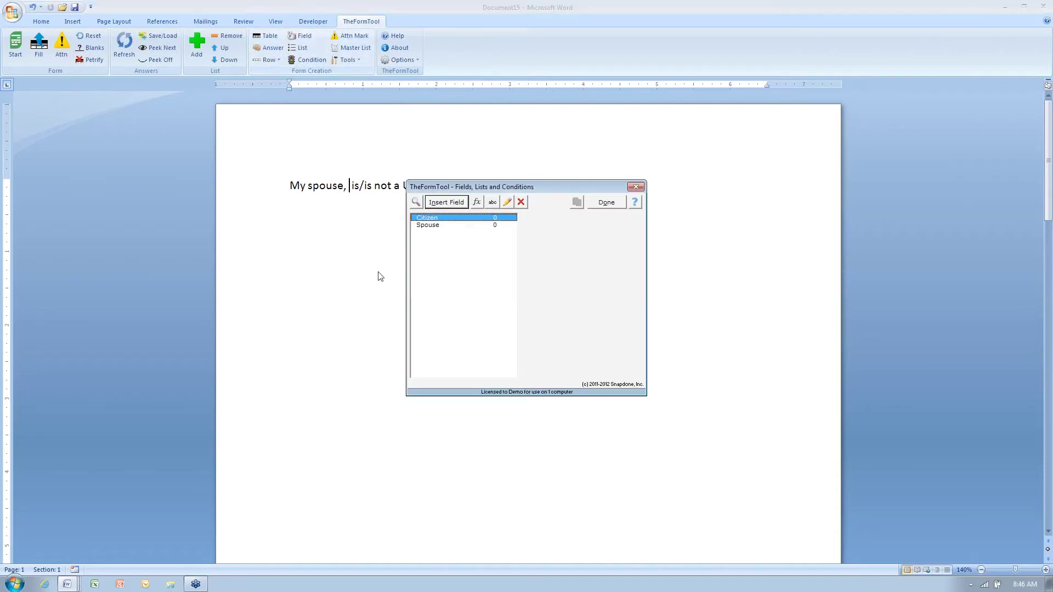
left_click(450, 226)
left_click(447, 203)
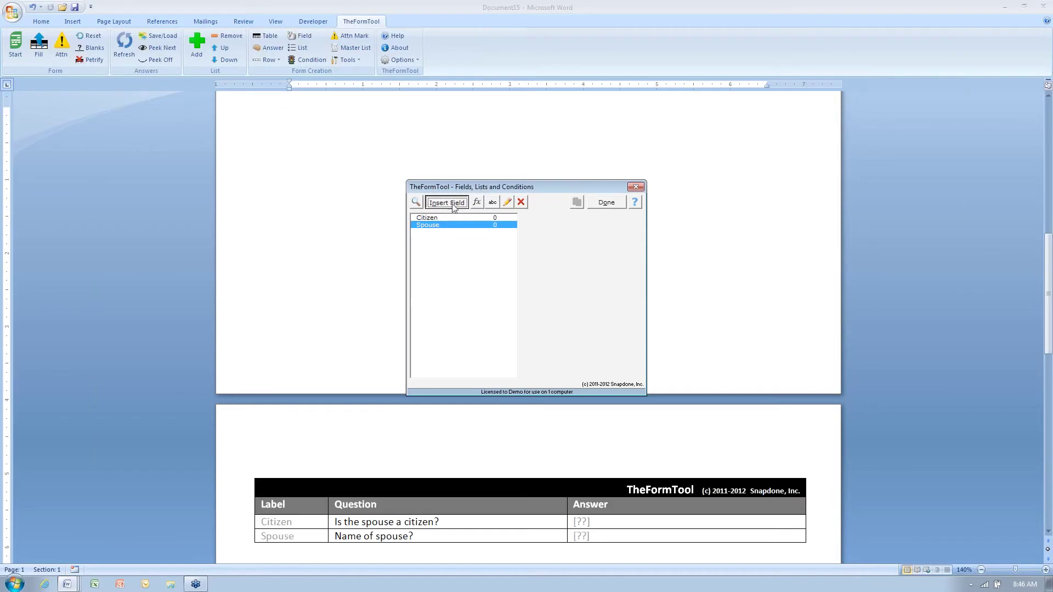
left_click(606, 203)
key("Right")
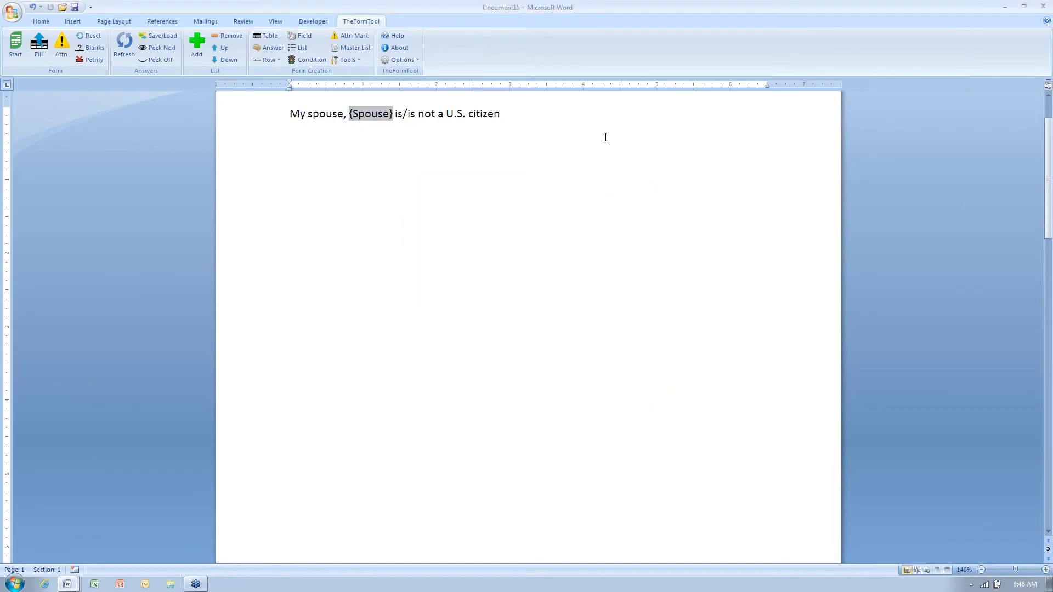
type(",")
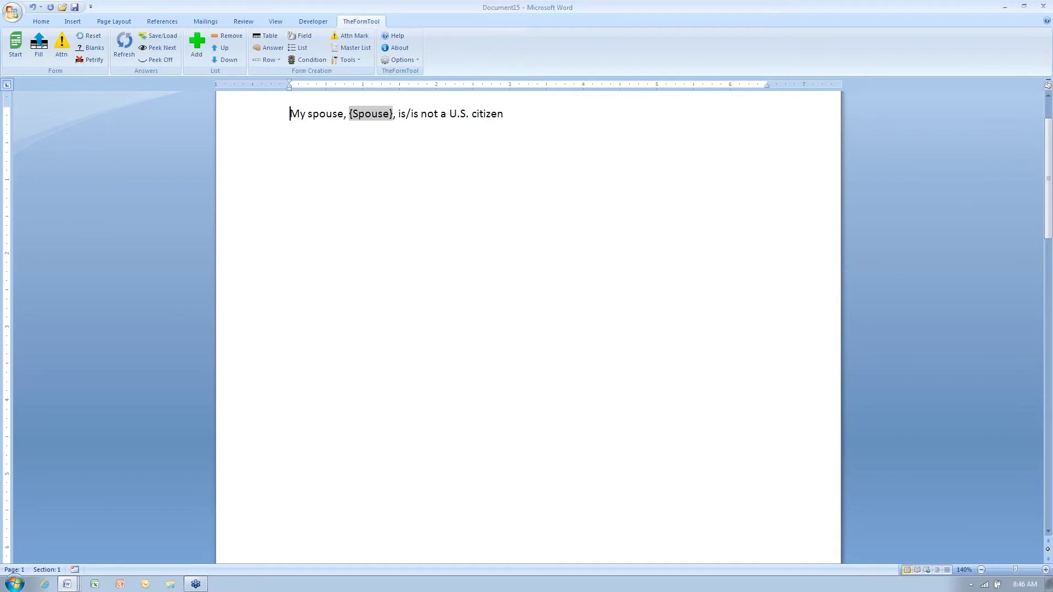
Place the caret at the start of the 'is/is not' wording.
scroll(594, 197, "up", 2)
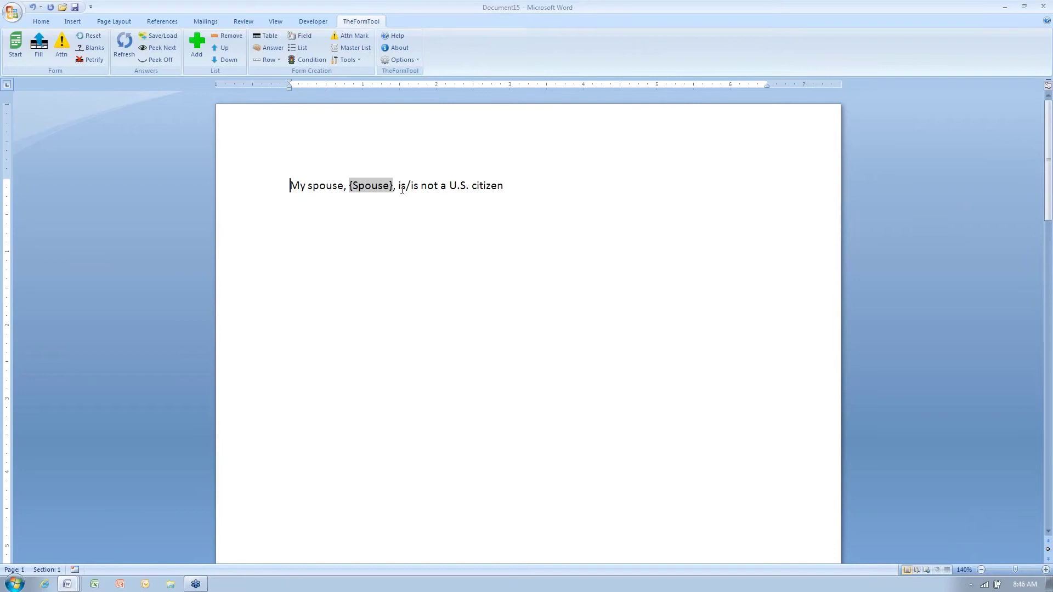
left_click_drag(398, 186, 438, 185)
key("Left")
key("Left")
Make 'is' a Citizen = Yes condition and delete the following slash.
key("shift+Right")
key("shift+Right")
left_click(316, 63)
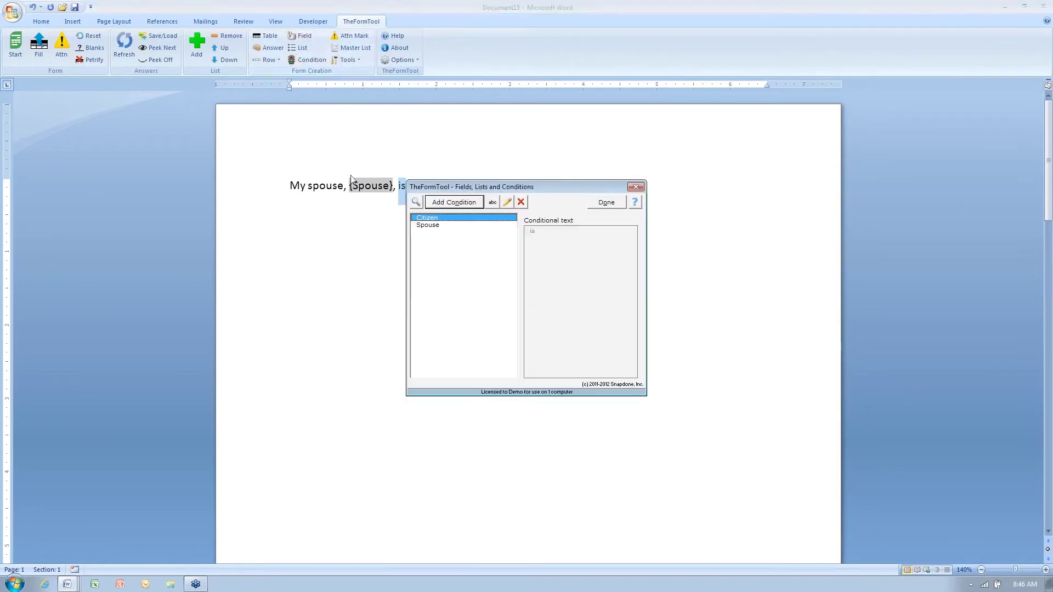
left_click(454, 202)
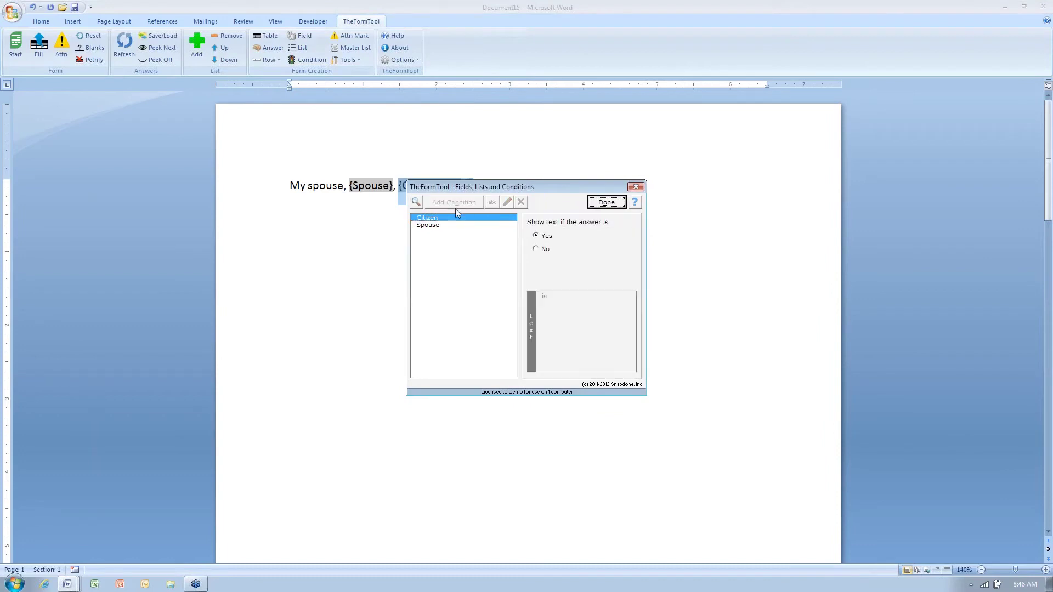
left_click(607, 203)
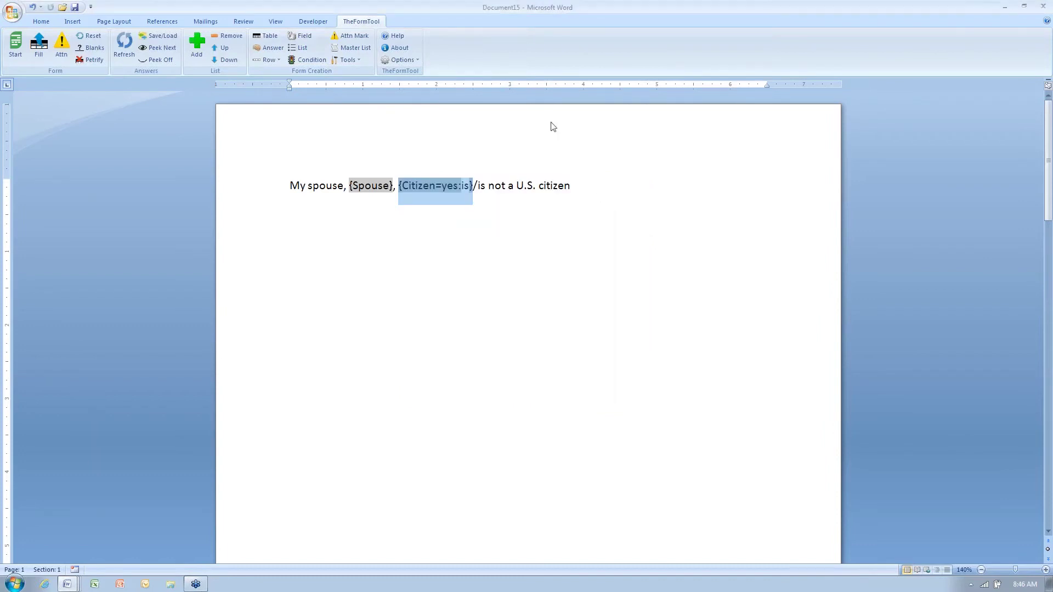
key("Right")
key("Delete")
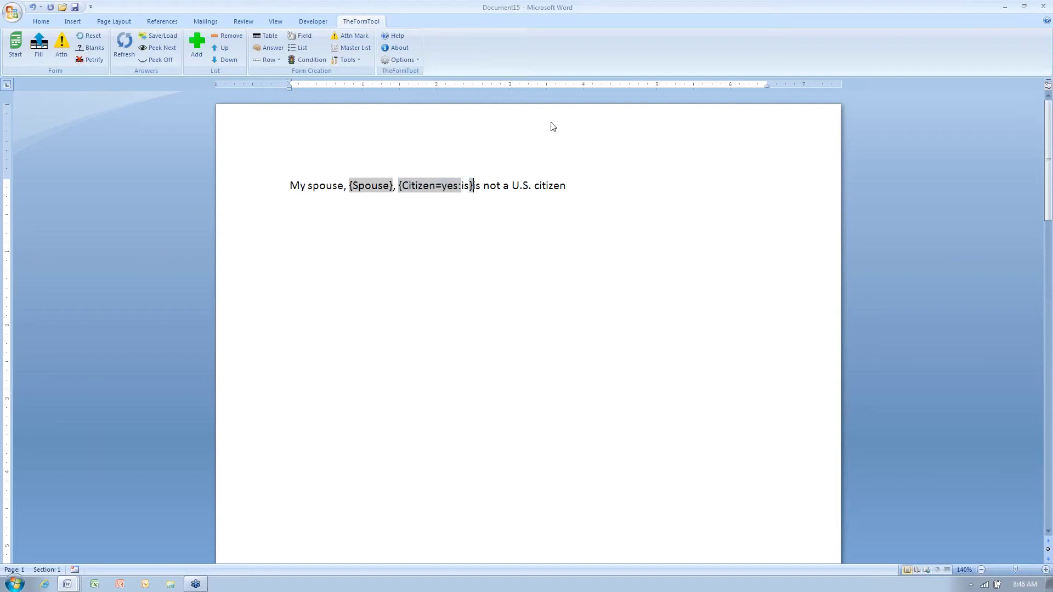
Make 'is not' a Citizen condition shown only when the answer is No.
key("ctrl+shift+Right")
key("ctrl+shift+Right")
key("shift+Left")
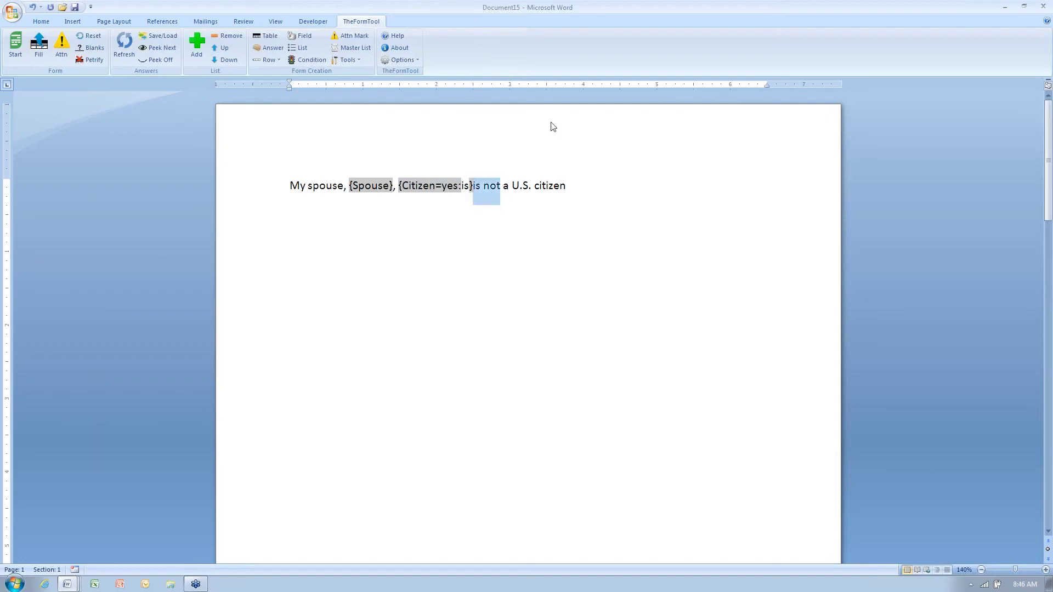
left_click(309, 60)
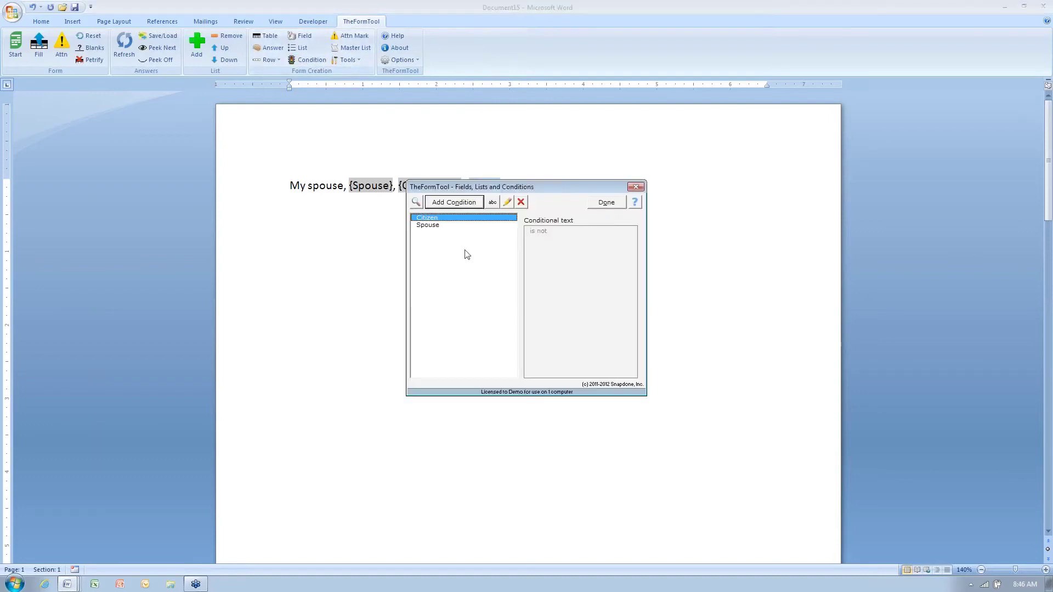
left_click(448, 226)
left_click(450, 218)
left_click(458, 204)
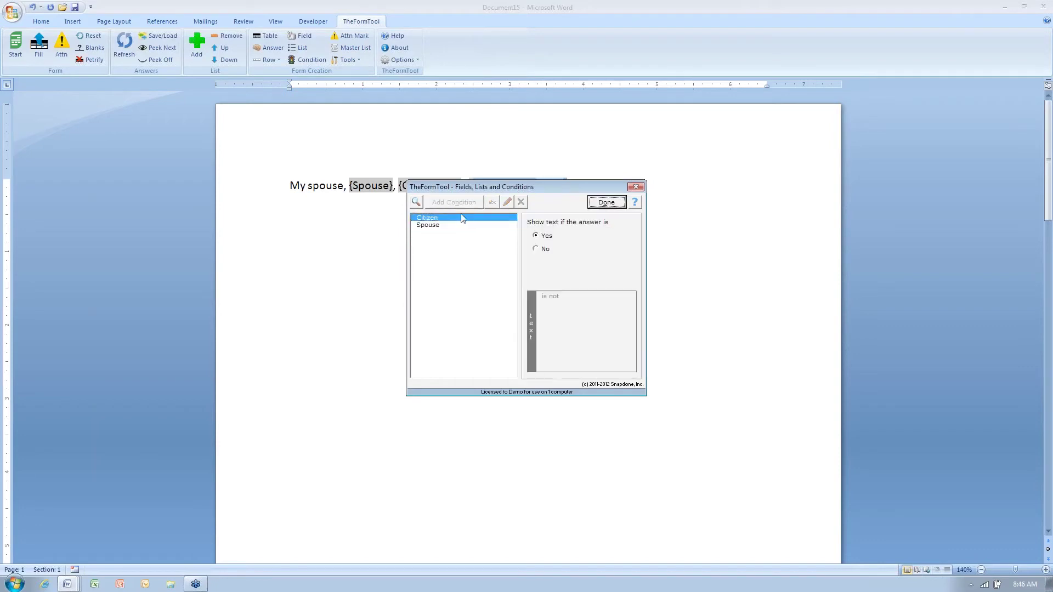
left_click(542, 253)
left_click(606, 202)
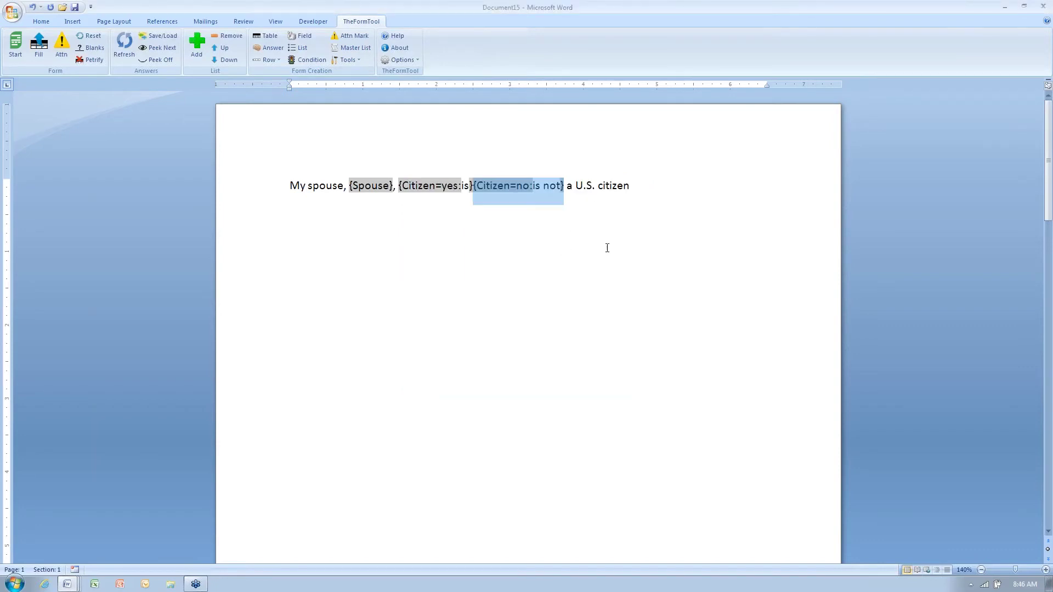
Wrap the whole sentence in a Spouse condition set to 'is not' empty.
left_click_drag(291, 183, 632, 188)
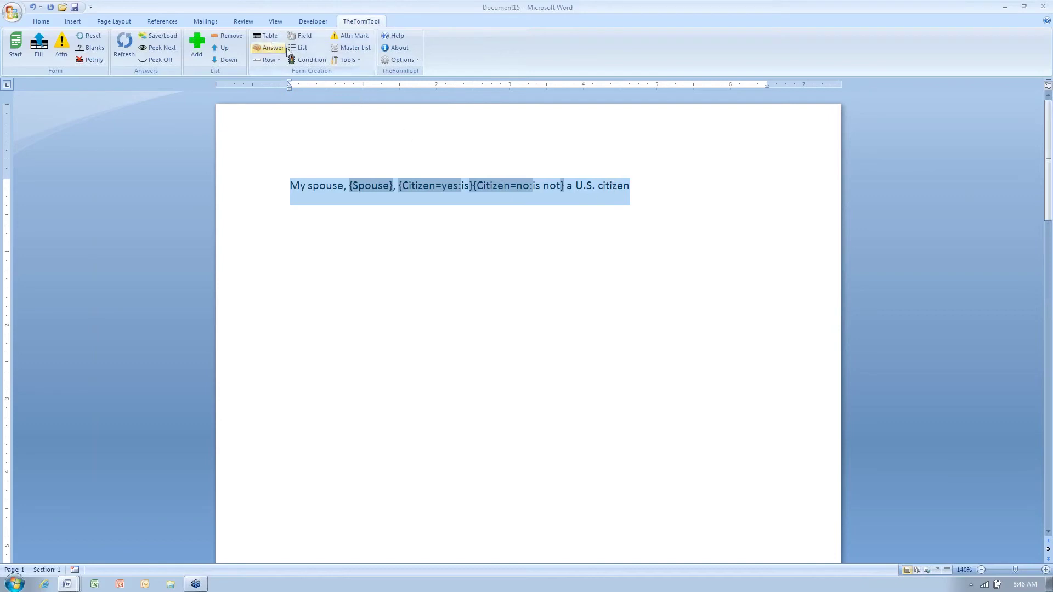
left_click(307, 59)
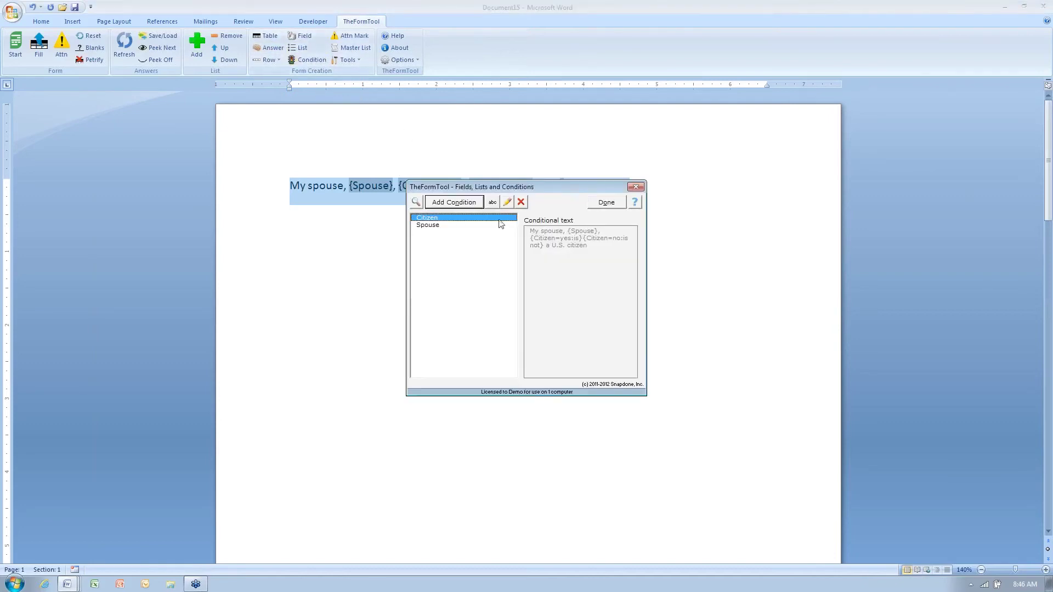
left_click(461, 226)
left_click(454, 201)
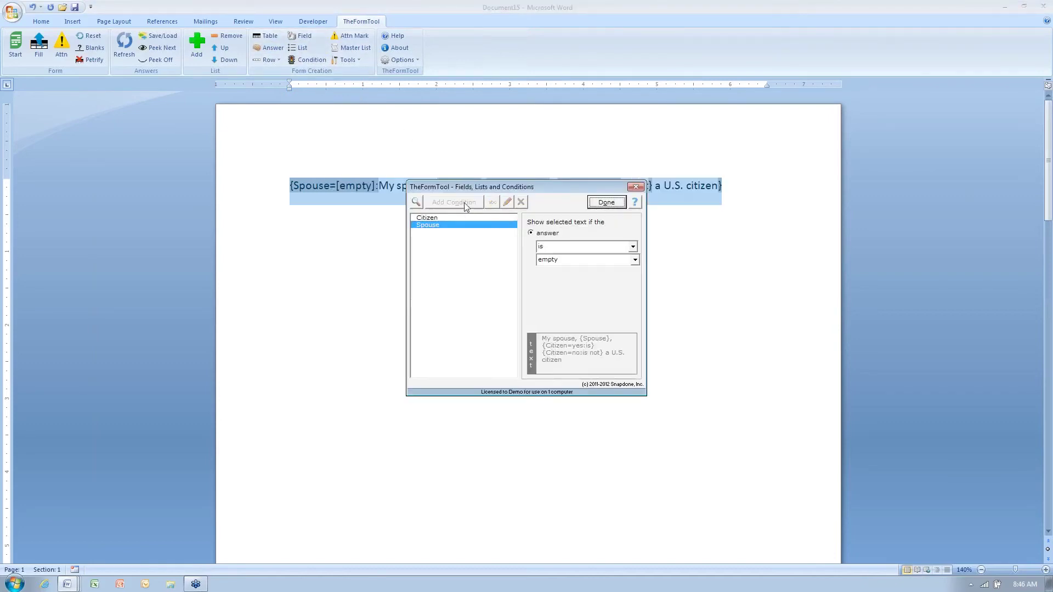
left_click(564, 247)
left_click(563, 266)
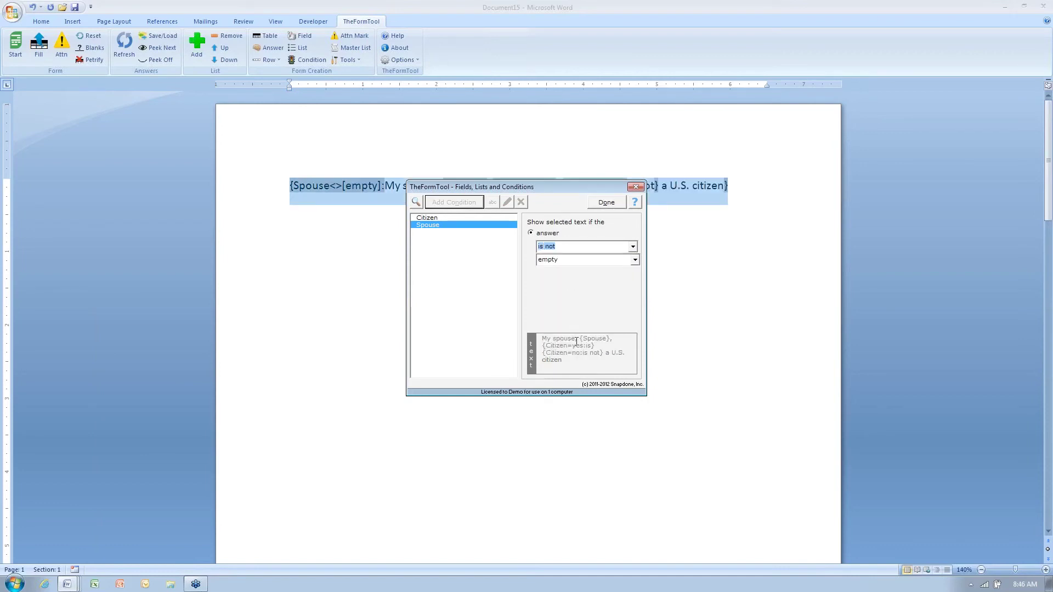
left_click(601, 204)
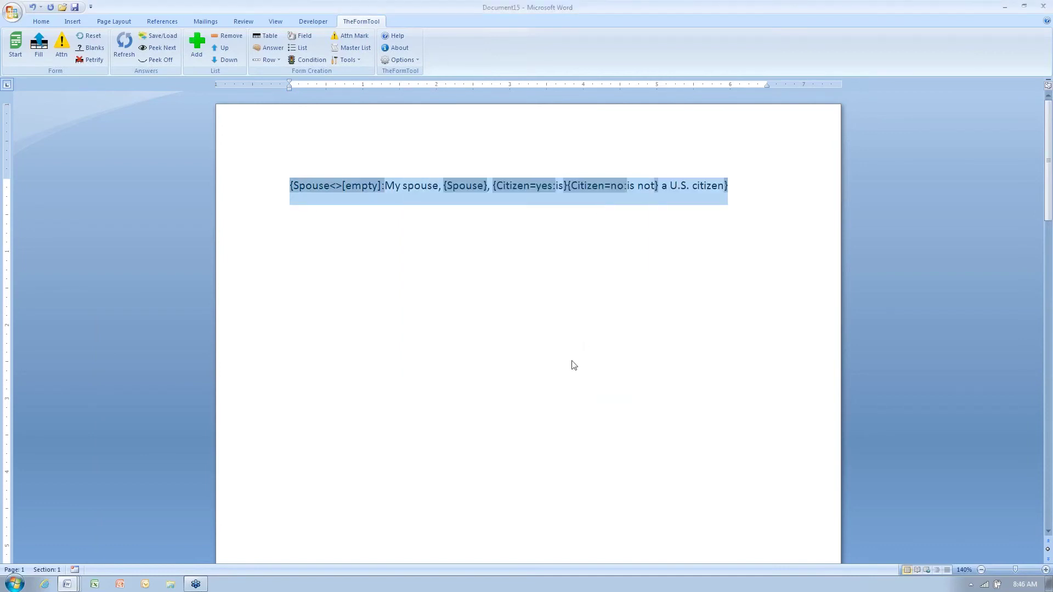
left_click(408, 198)
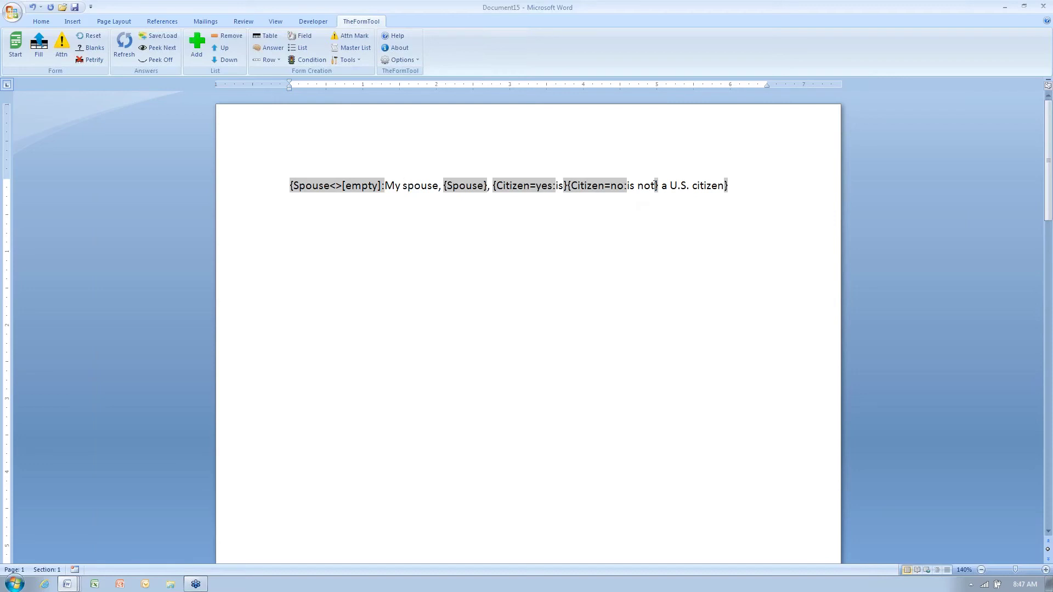
left_click_drag(654, 190, 658, 190)
left_click_drag(722, 186, 730, 188)
left_click_drag(563, 186, 567, 186)
left_click_drag(654, 189, 658, 189)
left_click_drag(329, 186, 336, 185)
left_click(320, 185)
left_click(311, 60)
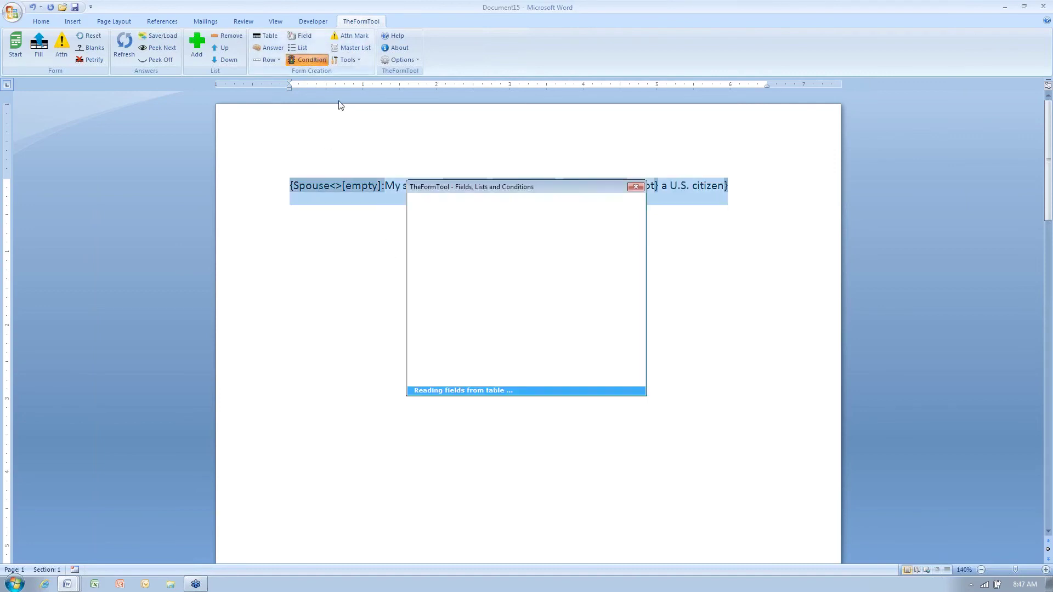
left_click(635, 186)
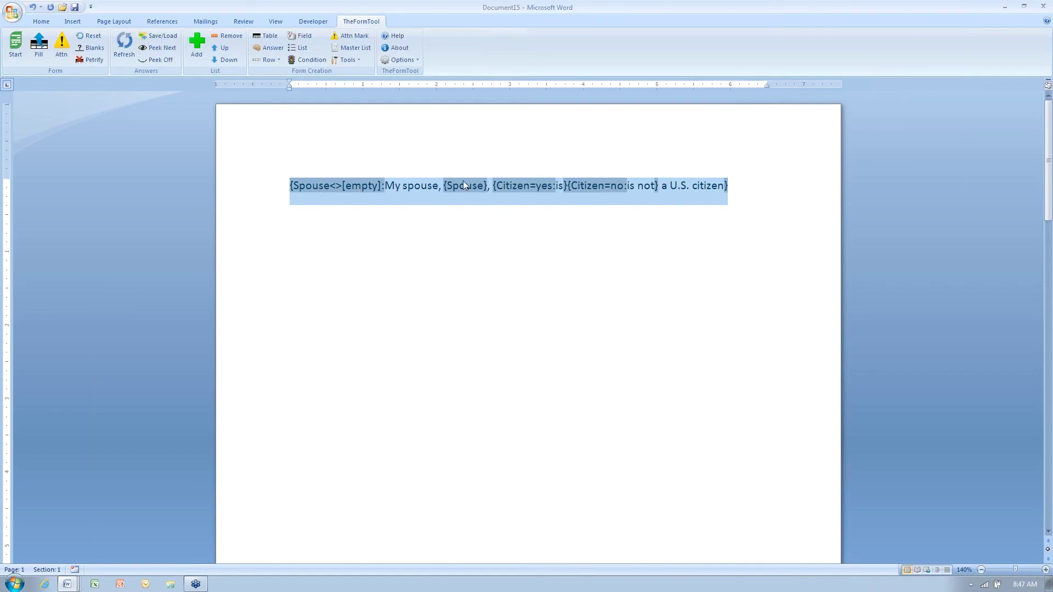
left_click(448, 185)
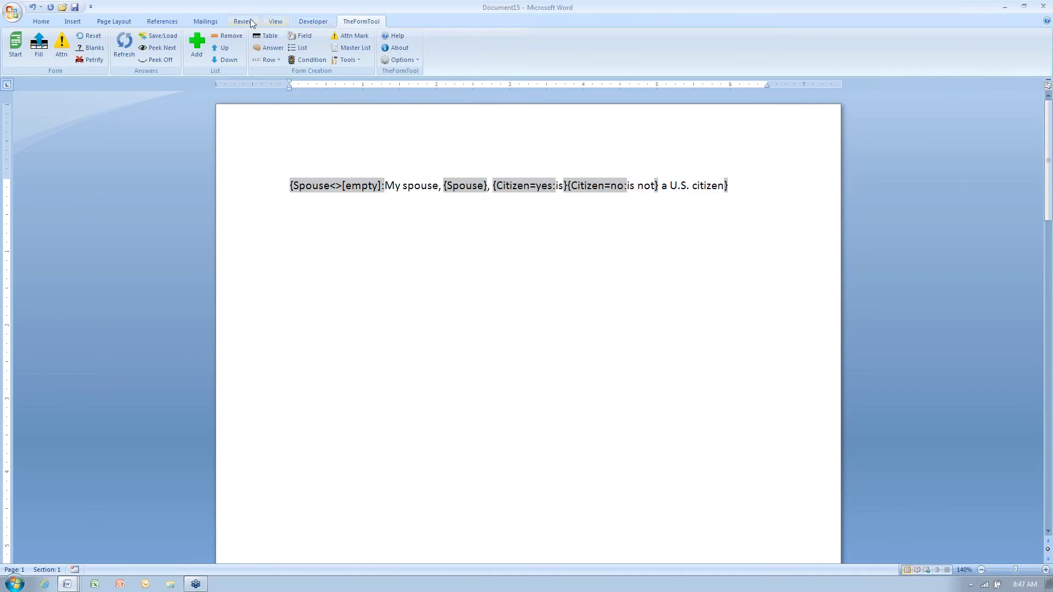
left_click(309, 60)
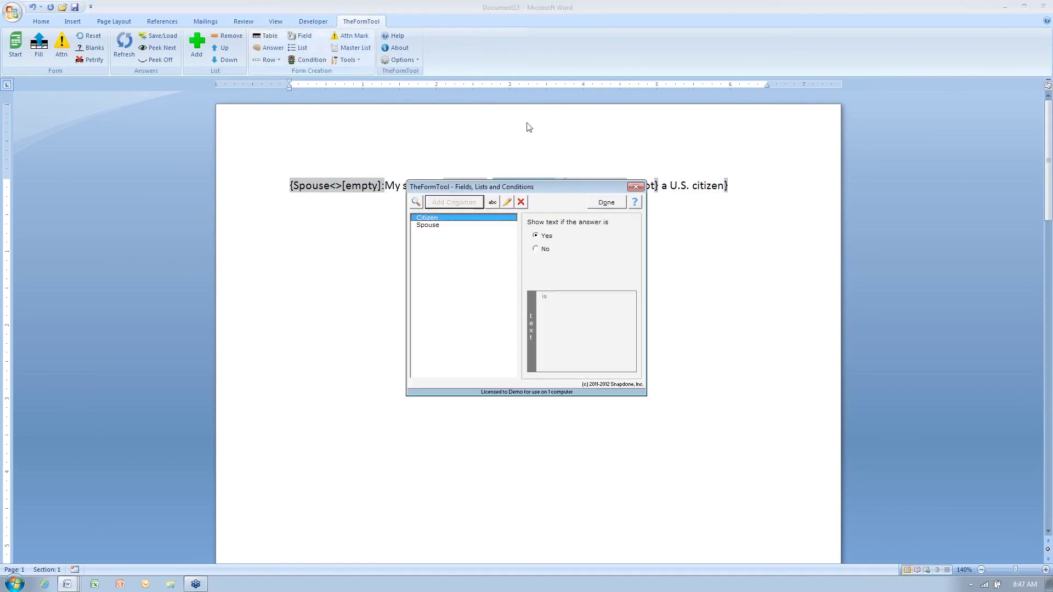
left_click(628, 202)
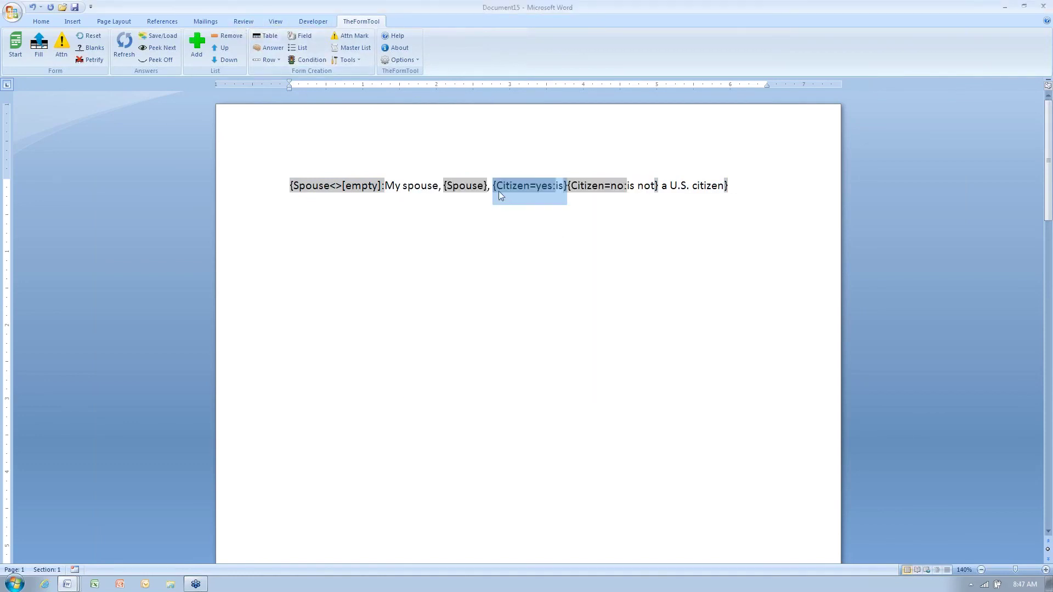